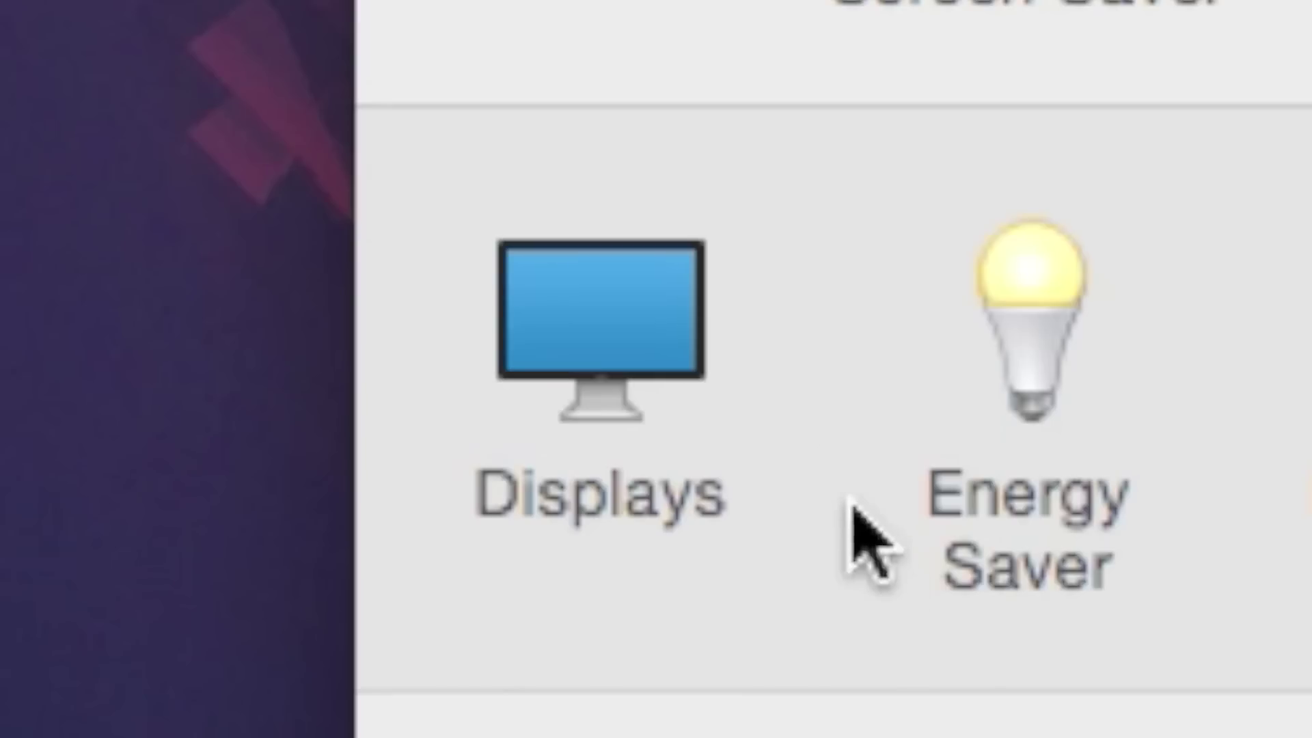
Step: Arrange the two displays by moving one above the other, then back side by side
left_click(343, 248)
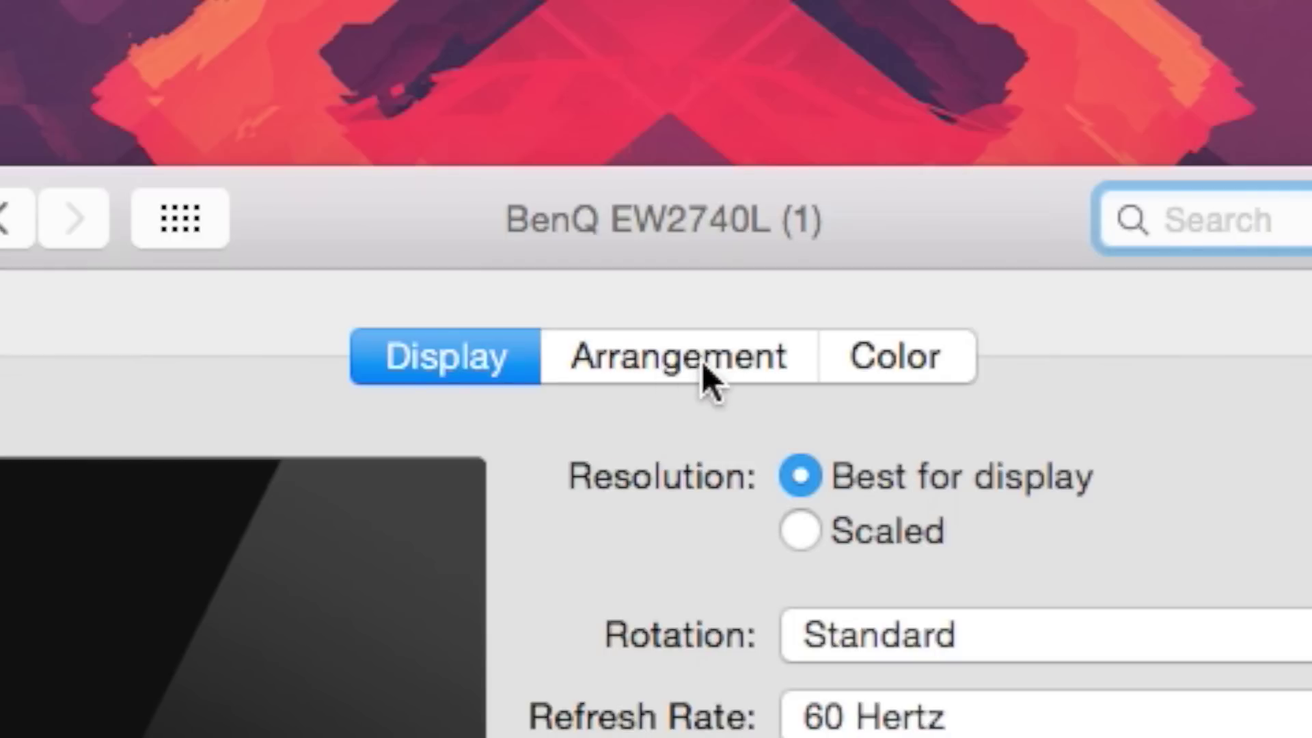
left_click(702, 362)
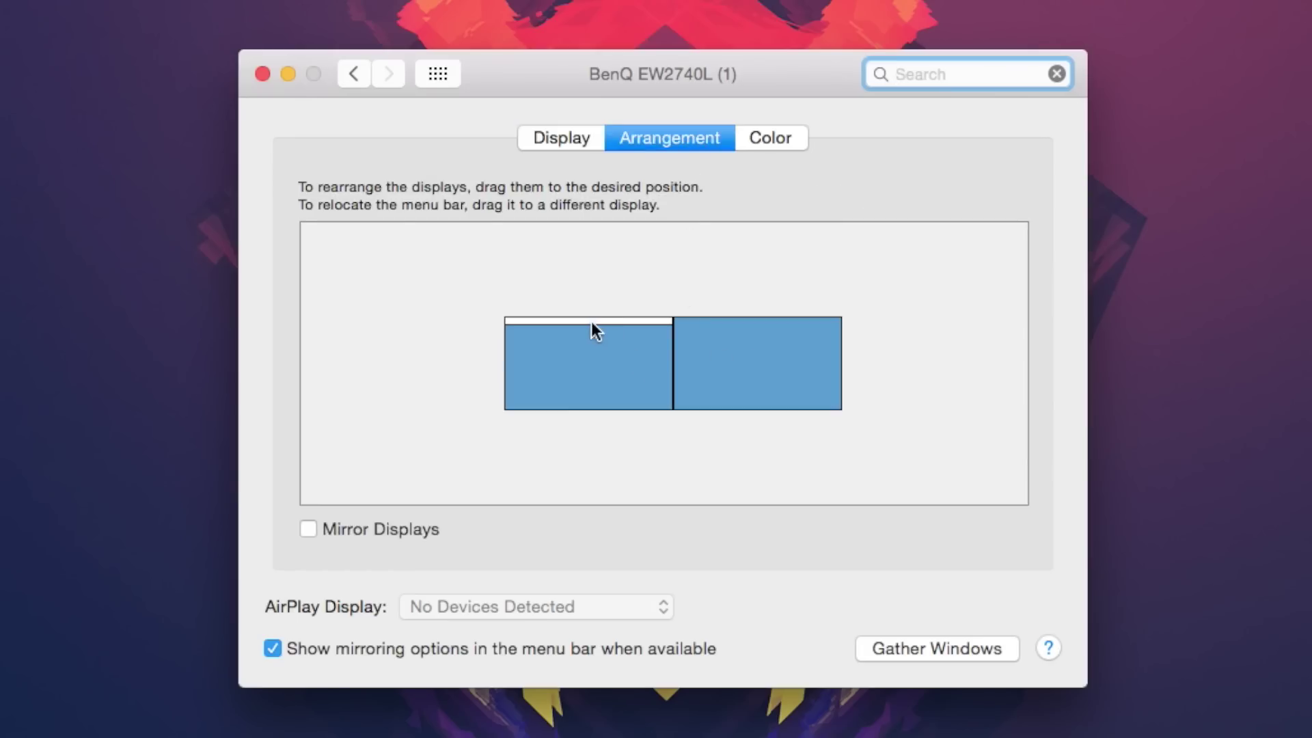
mouse_move(591, 321)
left_mouse_down()
mouse_move(650, 356)
mouse_move(770, 348)
left_mouse_up()
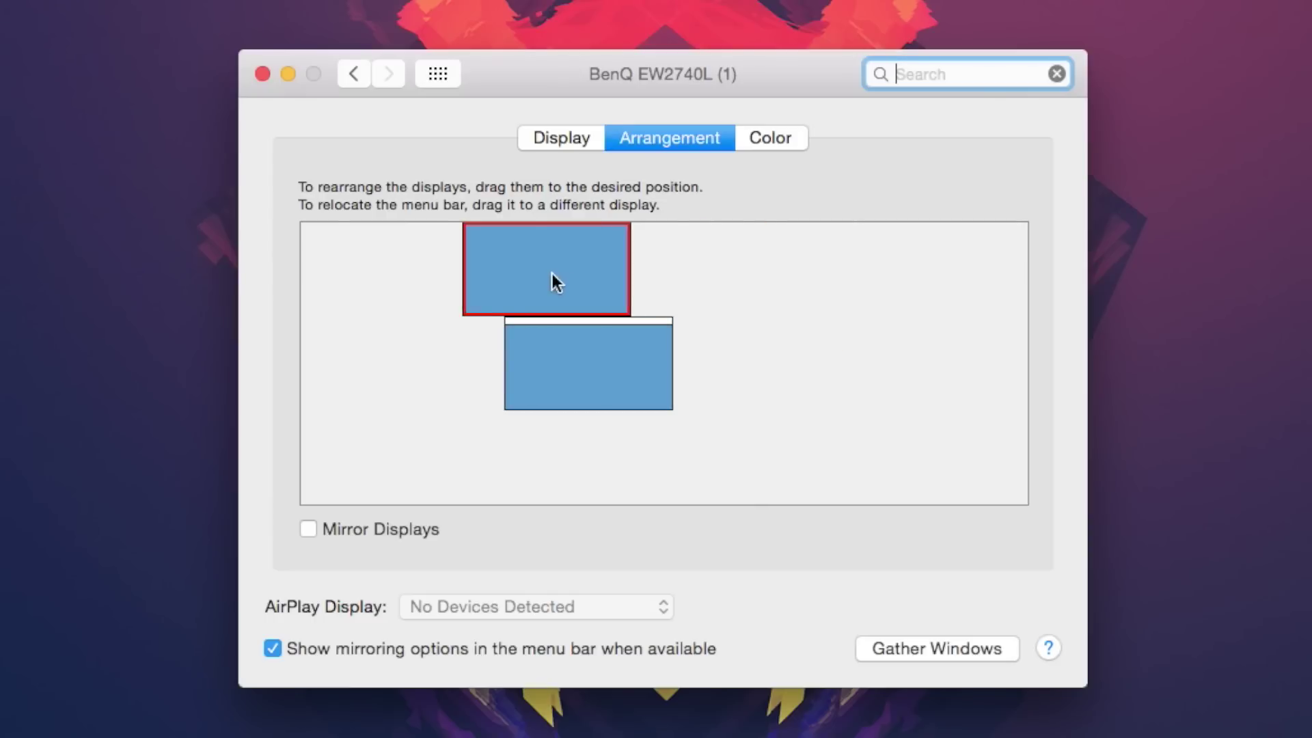
left_click_drag(704, 315, 752, 367)
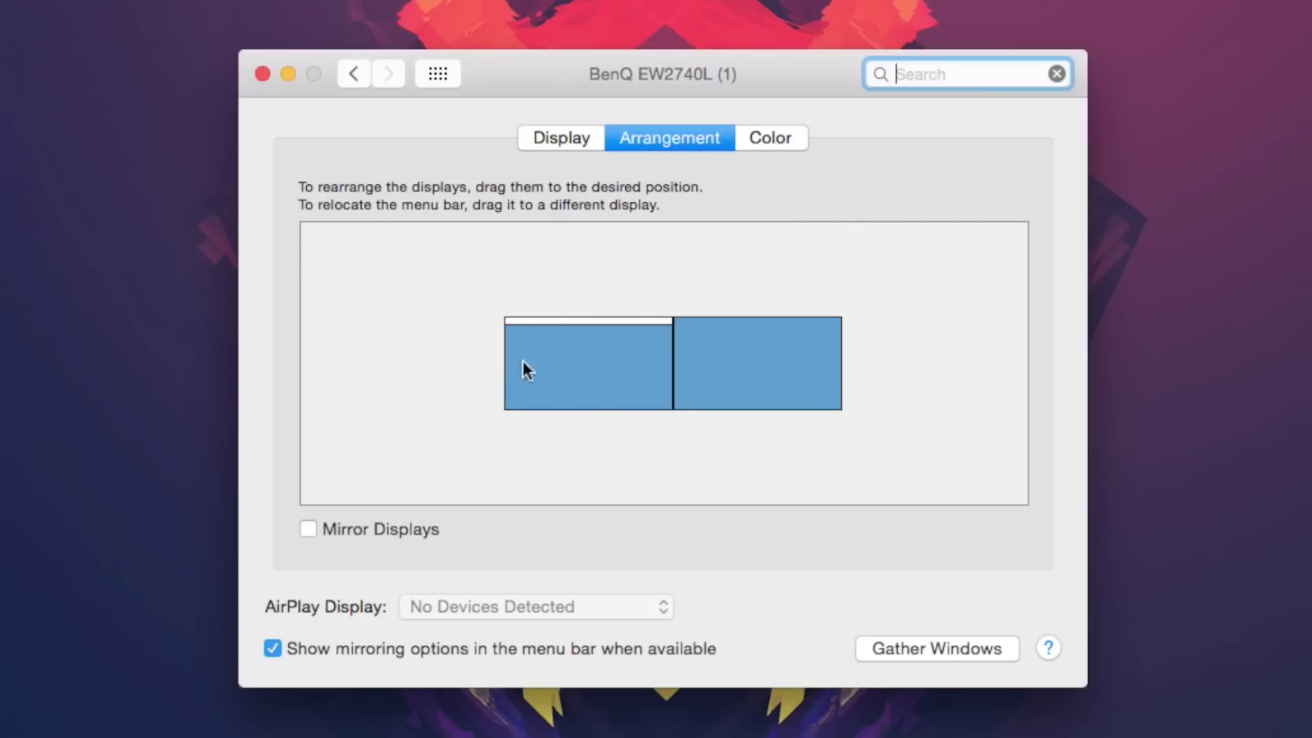